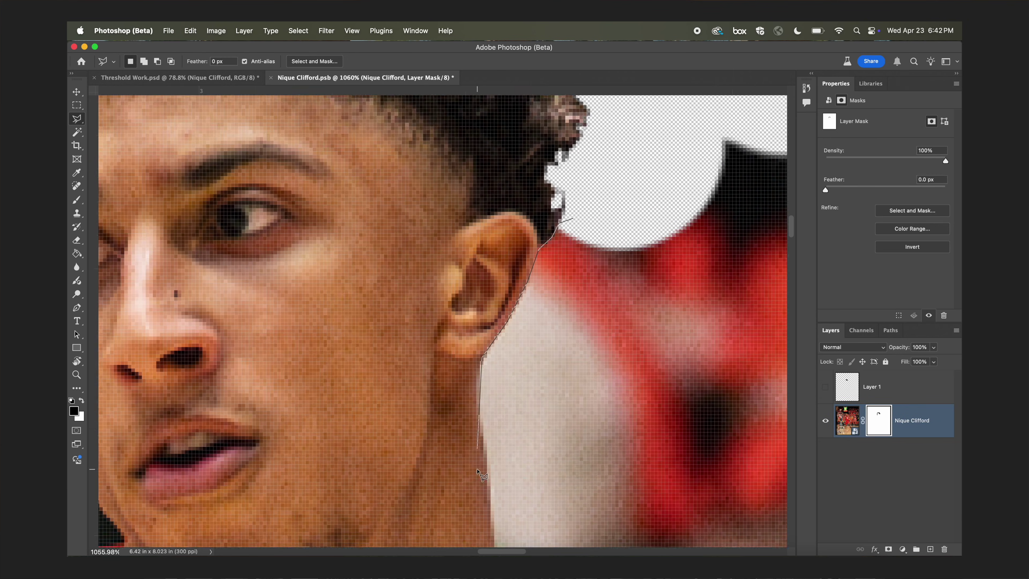
Fit the whole Nique Clifford image on screen with its head mask in place.
{"action": "key", "text": "super+0"}
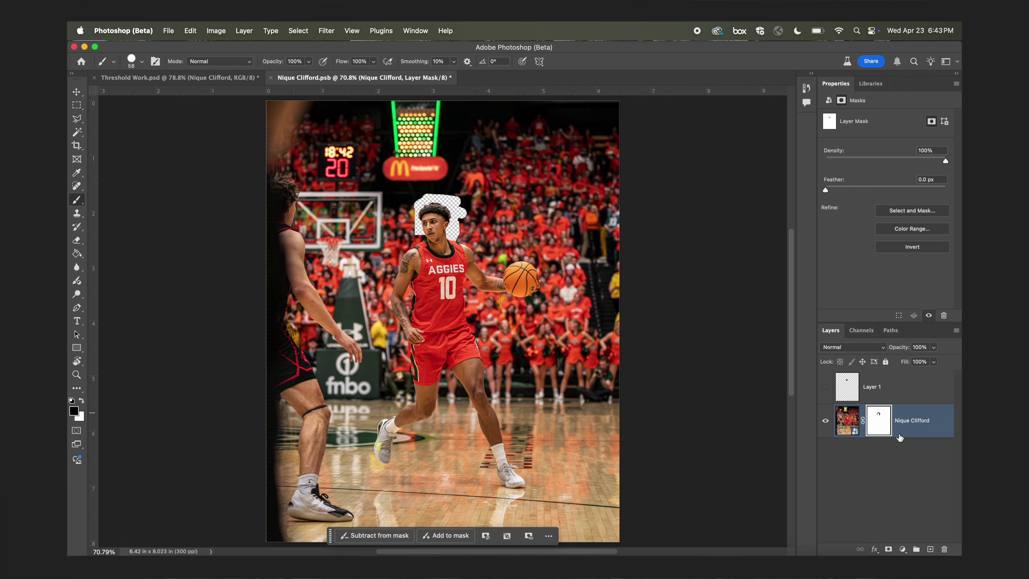
{"action": "key", "text": "super+2"}
{"action": "key", "text": "w"}
{"action": "left_click", "coordinate": [541, 61]}
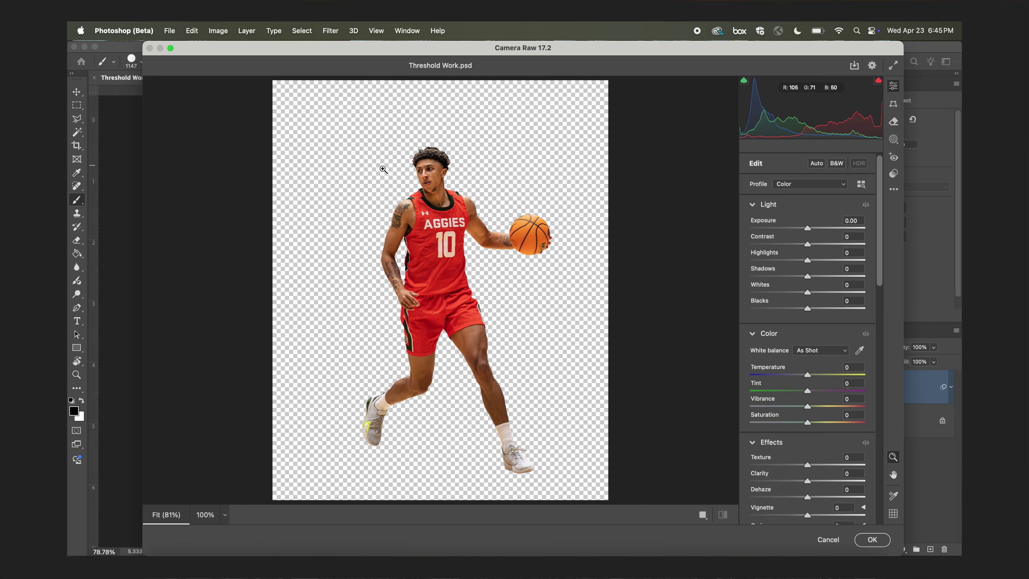
Apply Camera Raw with higher Texture and Clarity, Shadows +26, Whites +35, Blacks -61, Exposure +0.25.
{"action": "left_click", "coordinate": [383, 170]}
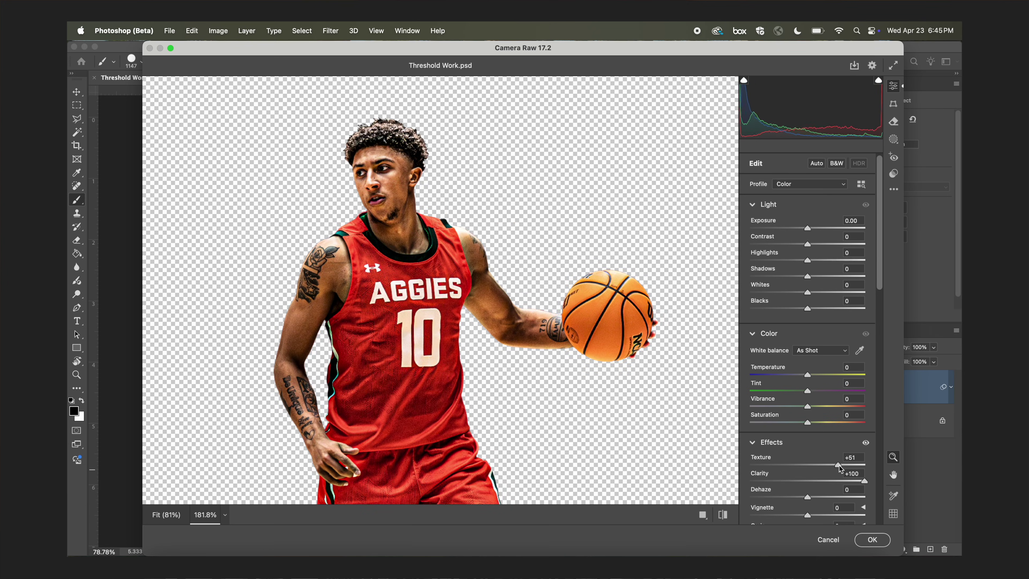
{"action": "scroll", "coordinate": [824, 278], "scroll_direction": "down", "scroll_amount": 15}
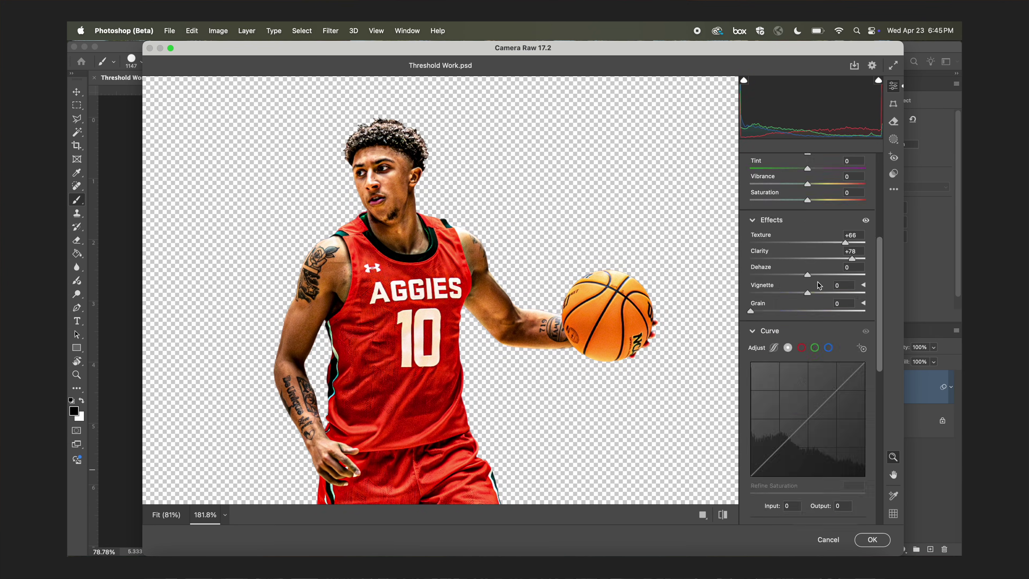
{"action": "left_click_drag", "start_coordinate": [751, 428], "coordinate": [774, 429]}
{"action": "scroll", "coordinate": [791, 310], "scroll_direction": "up", "scroll_amount": 15}
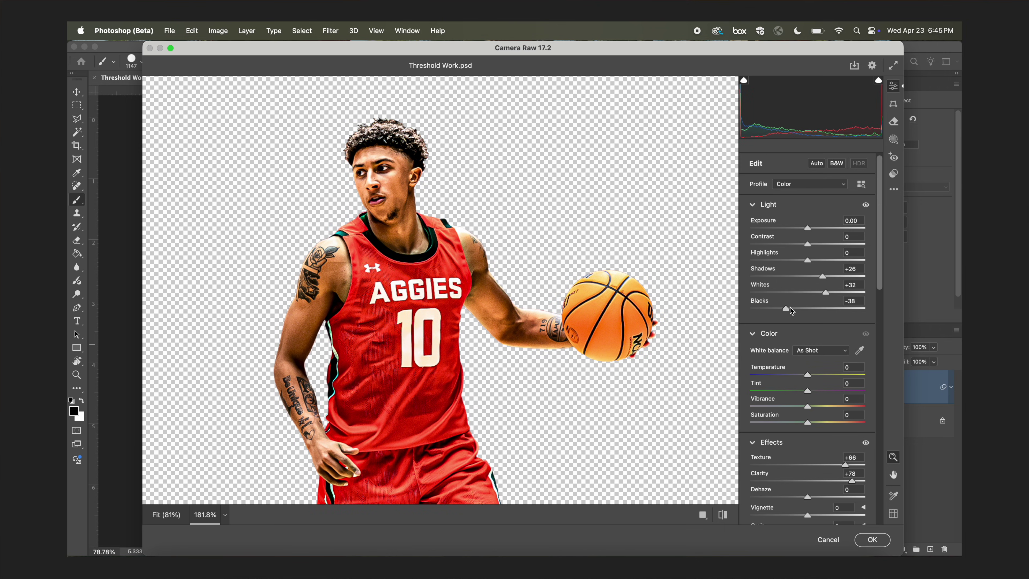
{"action": "left_click_drag", "start_coordinate": [829, 295], "coordinate": [827, 295]}
{"action": "left_click_drag", "start_coordinate": [785, 309], "coordinate": [772, 310]}
{"action": "left_click_drag", "start_coordinate": [810, 230], "coordinate": [813, 230]}
{"action": "key", "text": "super+minus"}
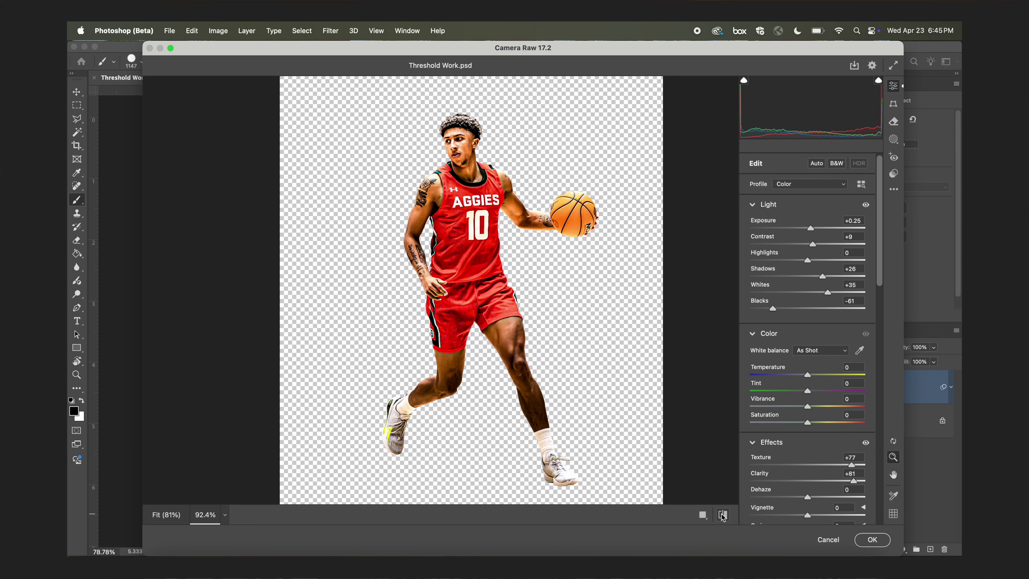
{"action": "left_click", "coordinate": [877, 540]}
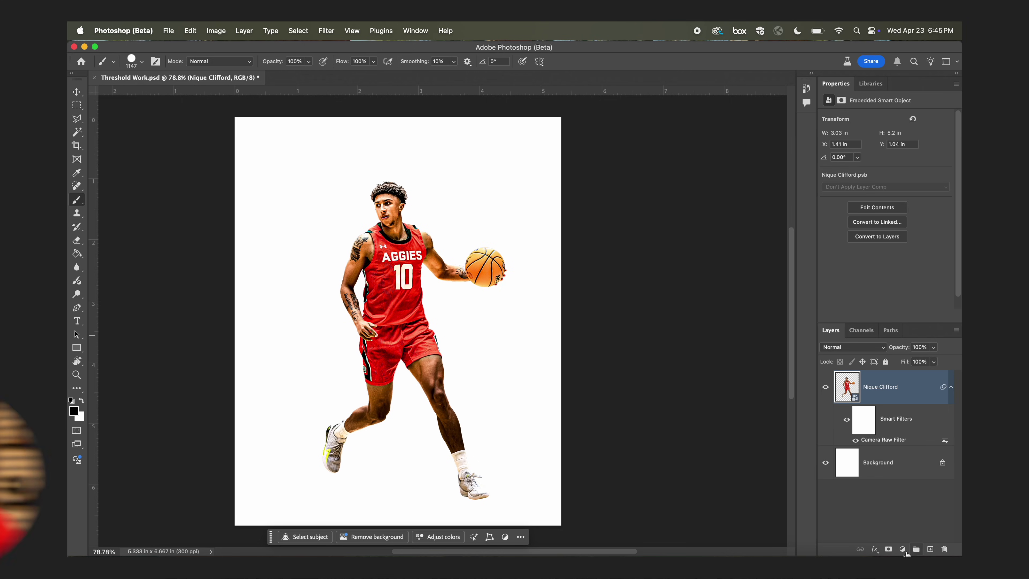
Add a Threshold adjustment at level 196 and invert its mask to hide it.
{"action": "left_click", "coordinate": [907, 549]}
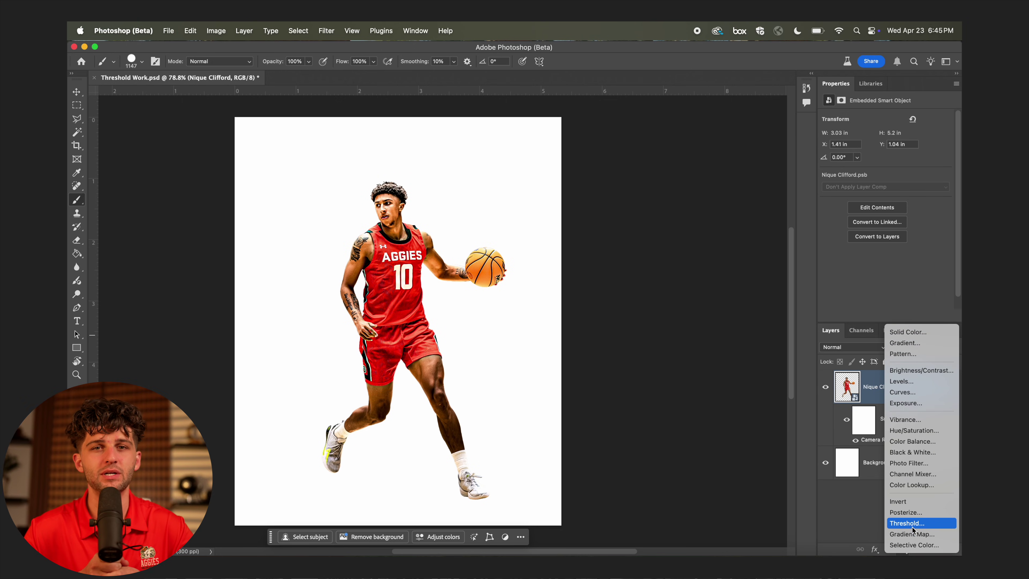
{"action": "left_click", "coordinate": [916, 526]}
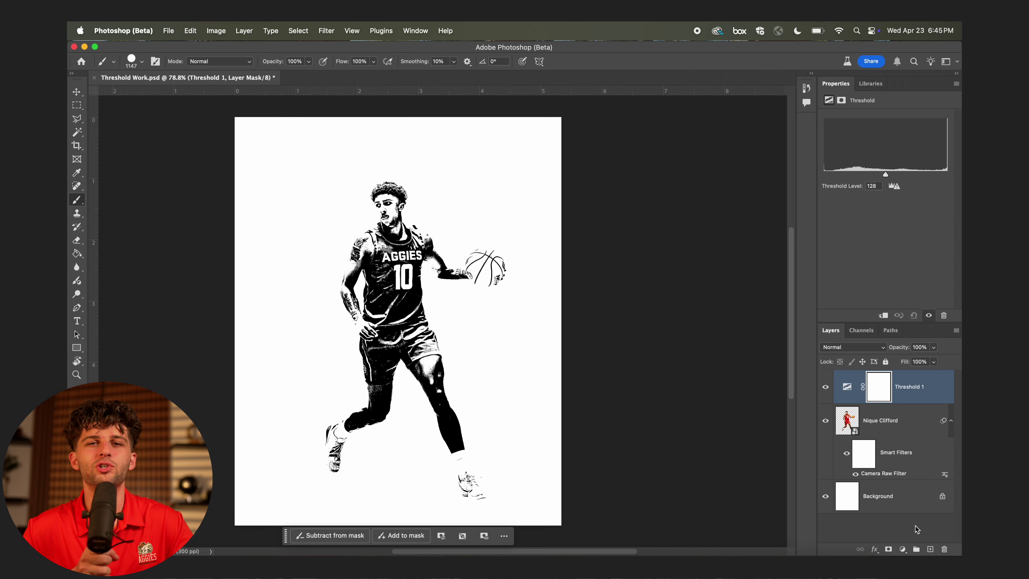
{"action": "left_click_drag", "start_coordinate": [887, 174], "coordinate": [917, 175]}
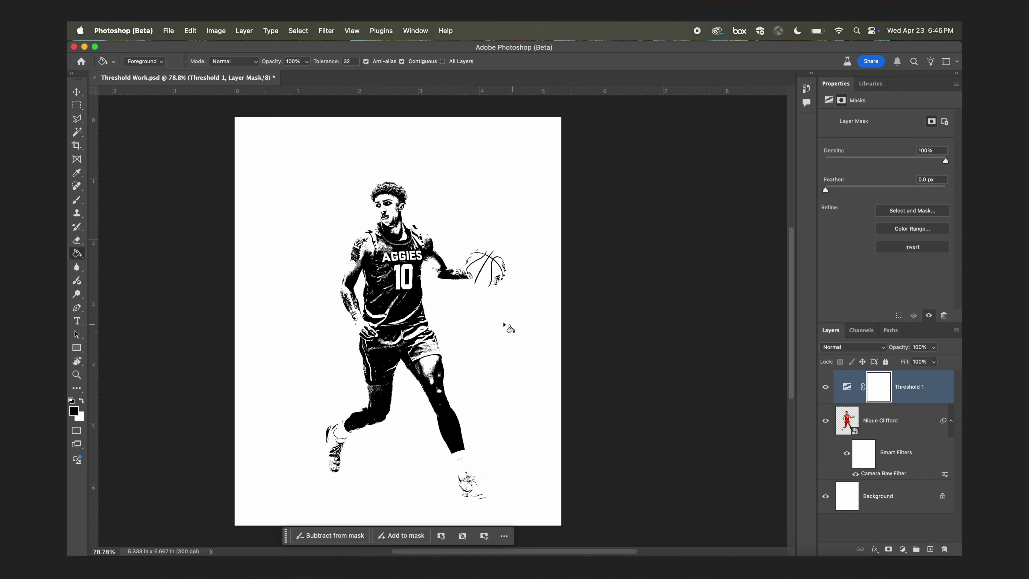
{"action": "key", "text": "super+i"}
{"action": "key", "text": "x"}
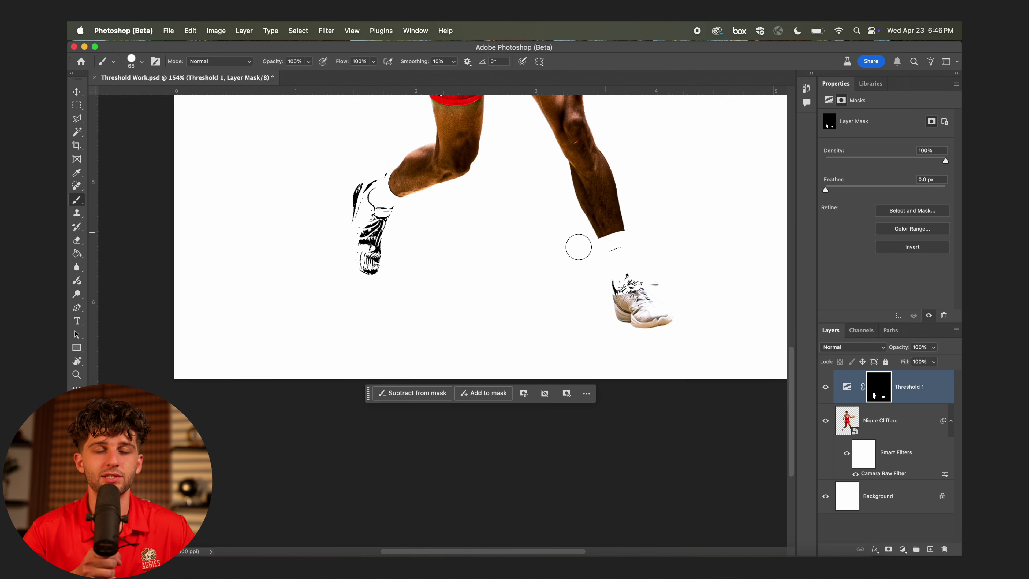
Set Threshold 1's level to 191 for the shoes.
{"action": "left_click", "coordinate": [847, 387]}
{"action": "left_click_drag", "start_coordinate": [887, 174], "coordinate": [916, 174]}
{"action": "scroll", "coordinate": [530, 209], "scroll_direction": "up", "scroll_amount": 3}
{"action": "key", "text": "super+0"}
Add a Threshold 2 adjustment at level 130 for the upper body.
{"action": "left_click", "coordinate": [903, 549]}
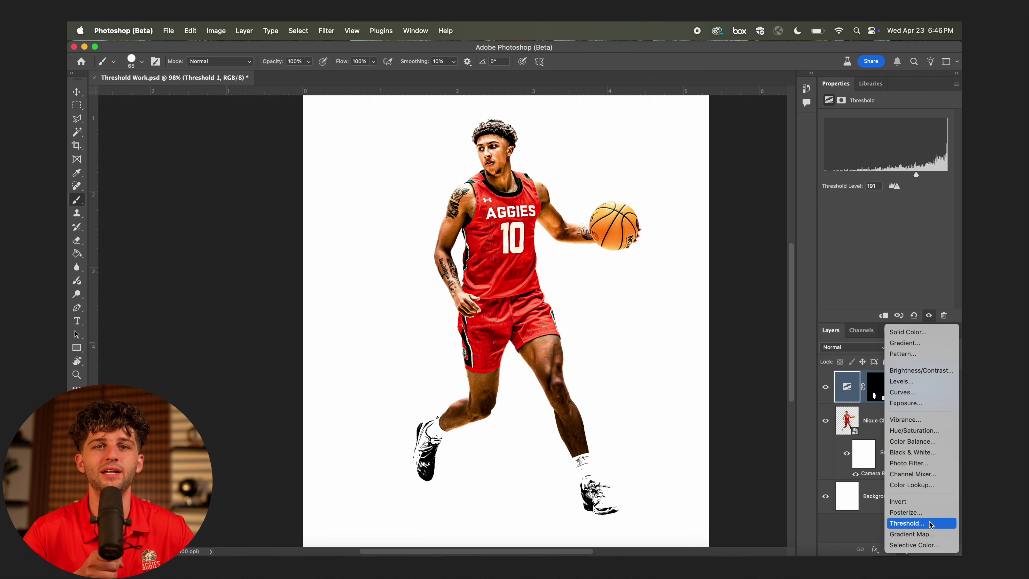
{"action": "left_click", "coordinate": [928, 523]}
{"action": "mouse_move", "coordinate": [886, 174]}
{"action": "left_mouse_down"}
{"action": "mouse_move", "coordinate": [834, 183]}
{"action": "mouse_move", "coordinate": [887, 181]}
{"action": "left_mouse_up"}
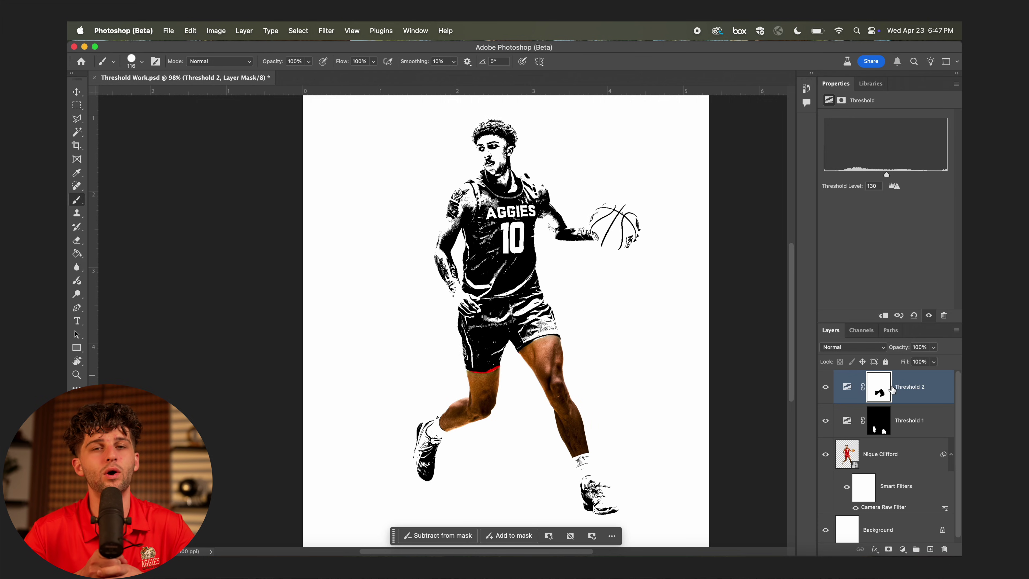
Add a Threshold 3 adjustment at level 123.
{"action": "left_click", "coordinate": [903, 549]}
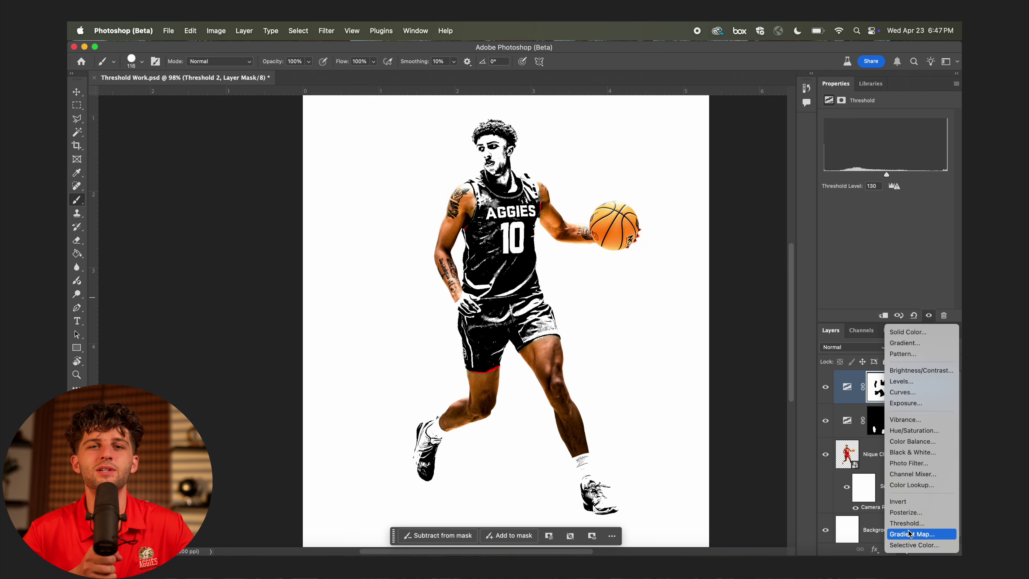
{"action": "left_click", "coordinate": [919, 526]}
{"action": "left_click_drag", "start_coordinate": [886, 175], "coordinate": [863, 175]}
Add a Threshold 4 adjustment at level 81.
{"action": "left_click", "coordinate": [903, 549]}
{"action": "left_click", "coordinate": [919, 526]}
{"action": "scroll", "coordinate": [624, 173], "scroll_direction": "down", "scroll_amount": 2}
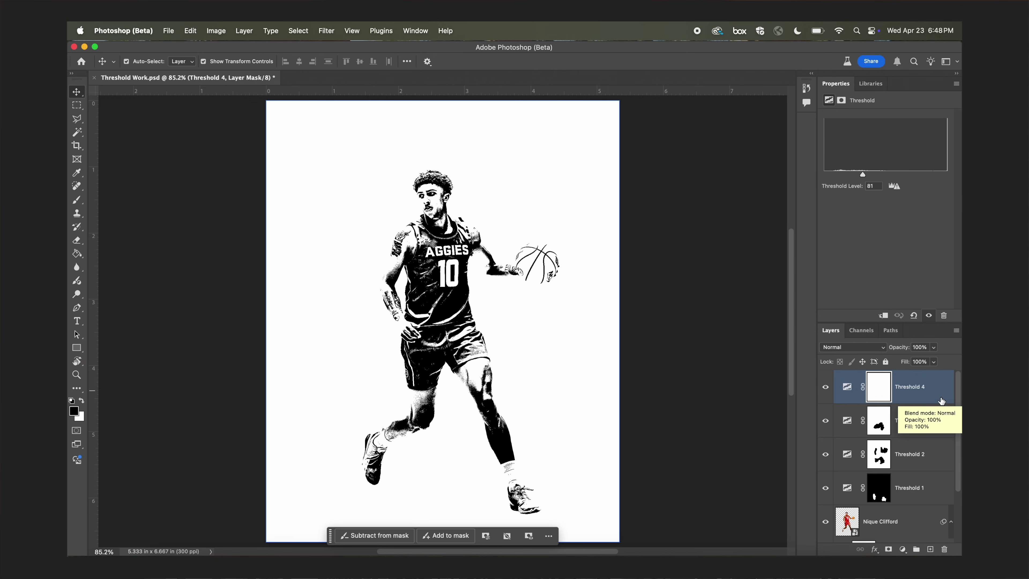
Add empty Layer 1 and select the player's black areas with Color Range at fuzziness 40.
{"action": "left_click", "coordinate": [930, 549]}
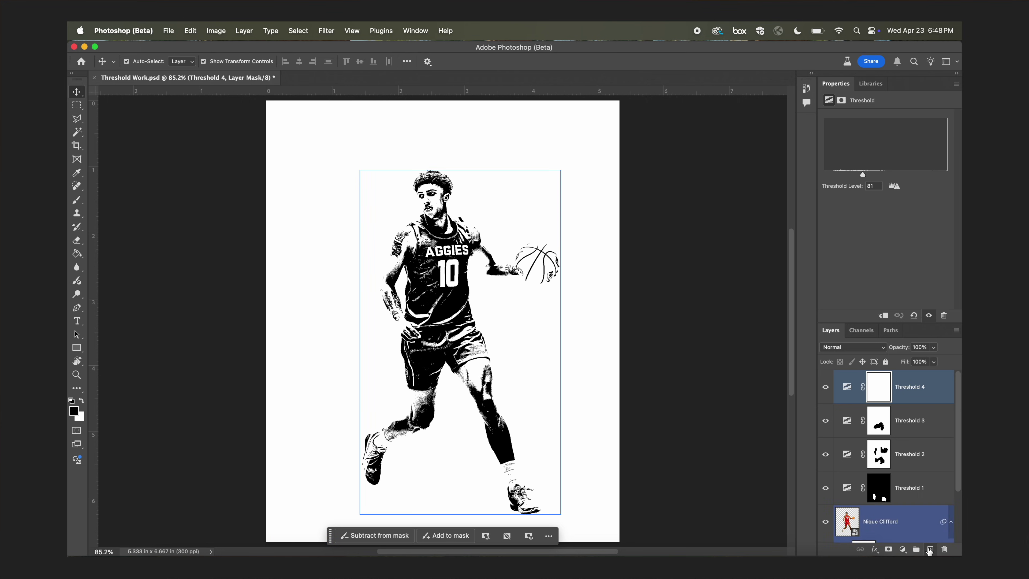
{"action": "left_click", "coordinate": [310, 31]}
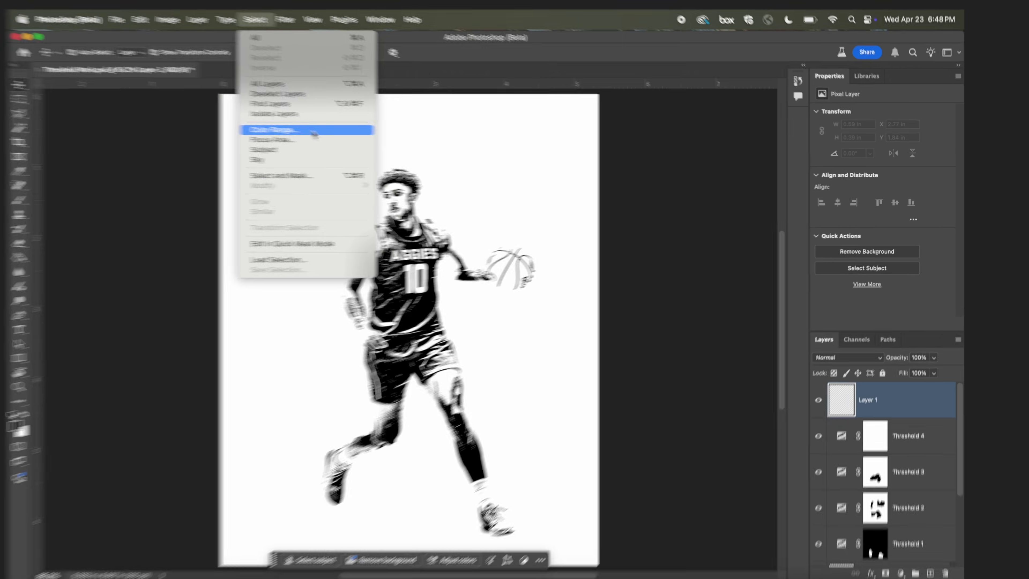
{"action": "left_click", "coordinate": [328, 135]}
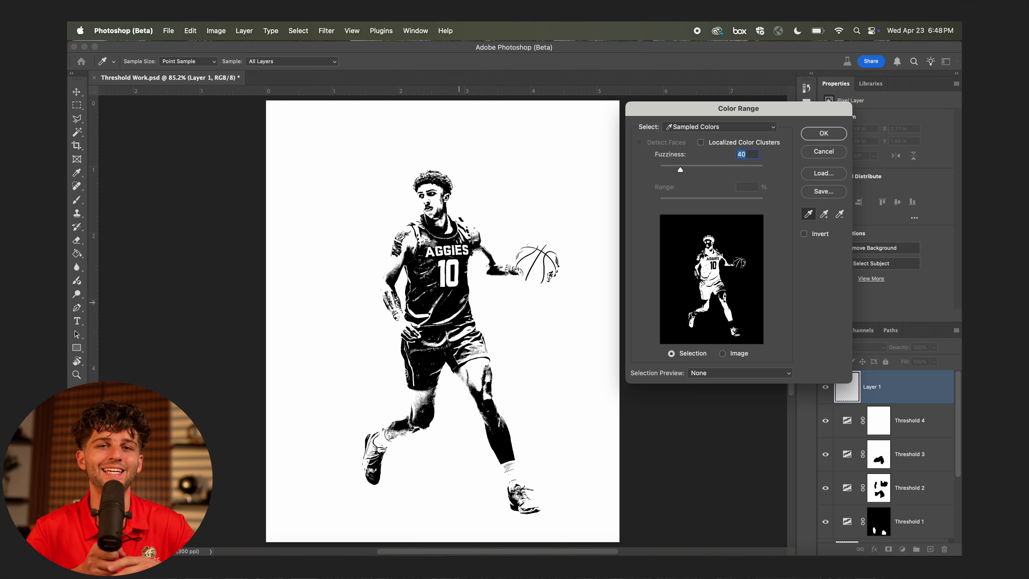
{"action": "left_click", "coordinate": [822, 133]}
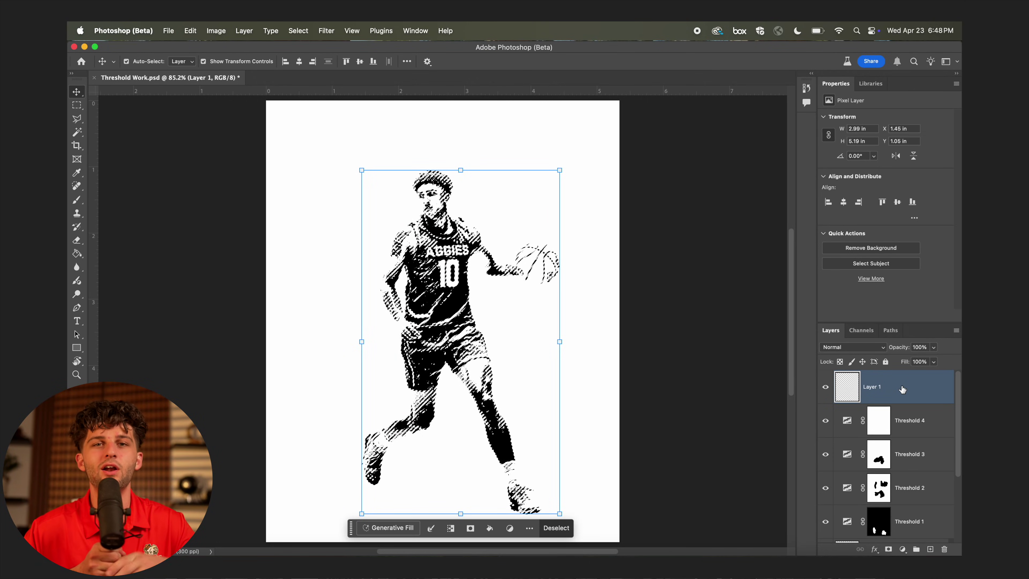
Fill the selection with the library's dark green swatch, deselect, and hide the thresholds in Group 1.
{"action": "left_click", "coordinate": [870, 84]}
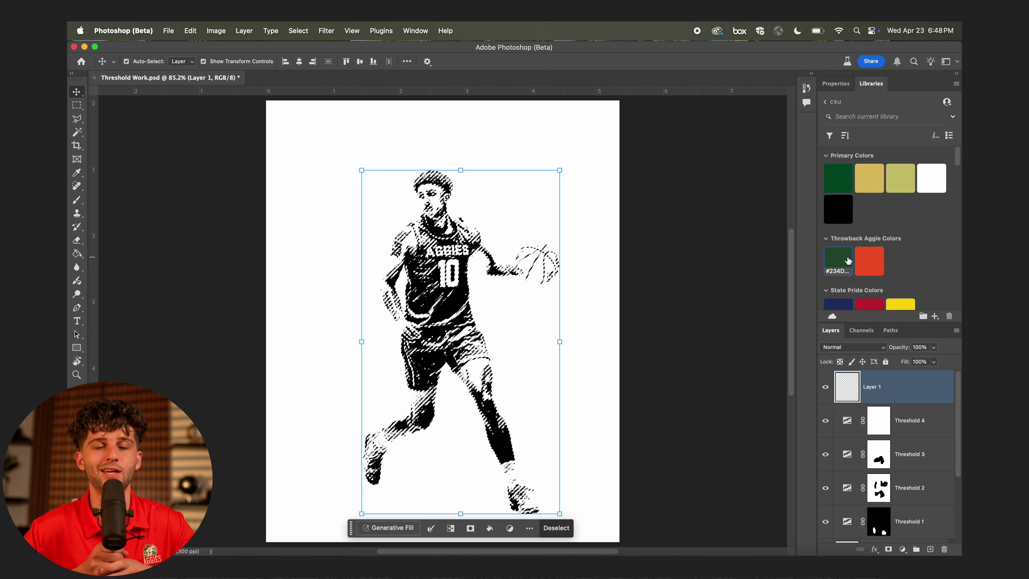
{"action": "key", "text": "g"}
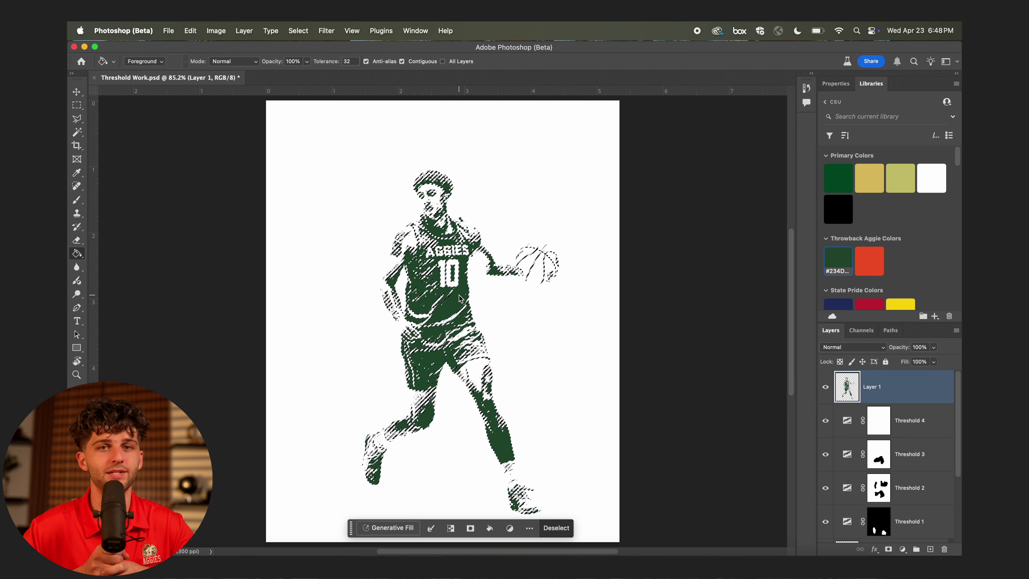
{"action": "key", "text": "super+d"}
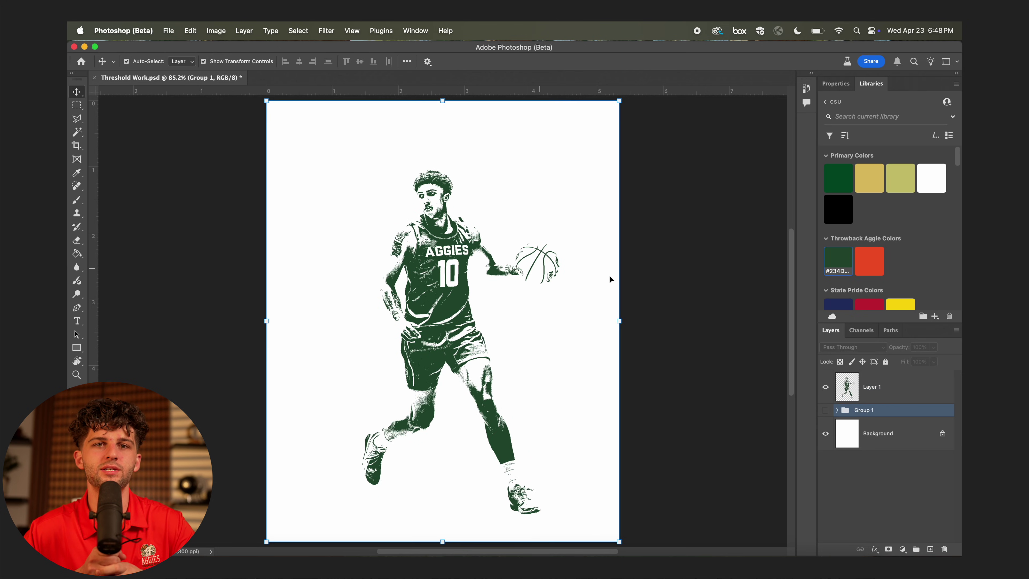
{"action": "left_click", "coordinate": [514, 295]}
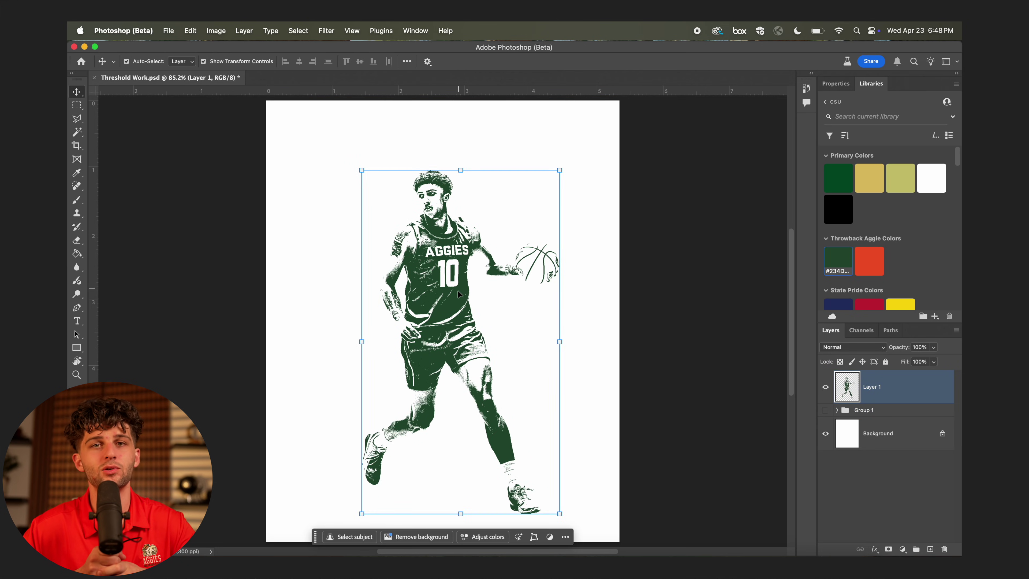
Pick orange-red #F05625 and add Layer 2 clipped to the green Layer 1.
{"action": "left_click_drag", "start_coordinate": [459, 294], "coordinate": [445, 320]}
{"action": "key", "text": "super+z"}
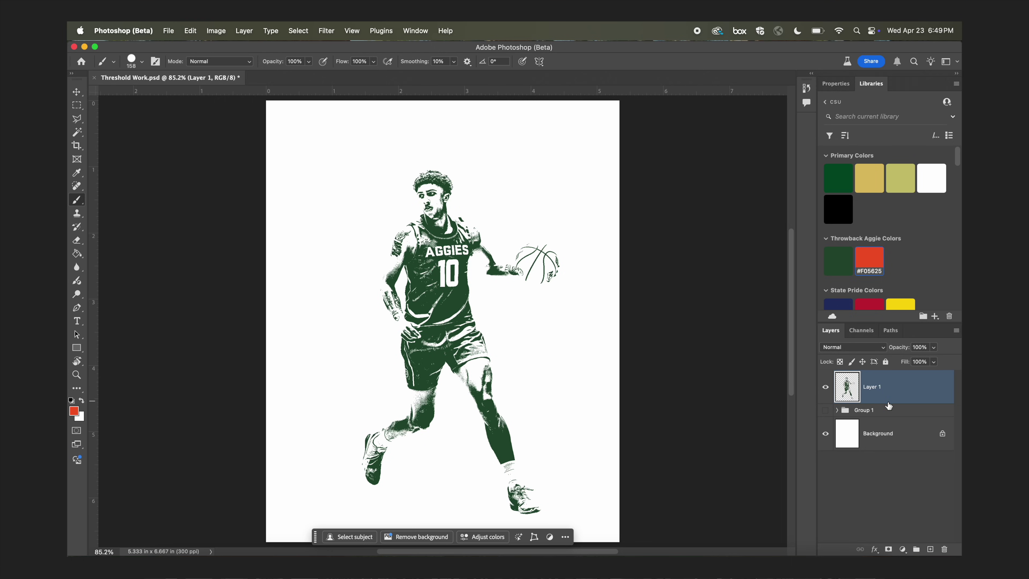
{"action": "left_click", "coordinate": [930, 549]}
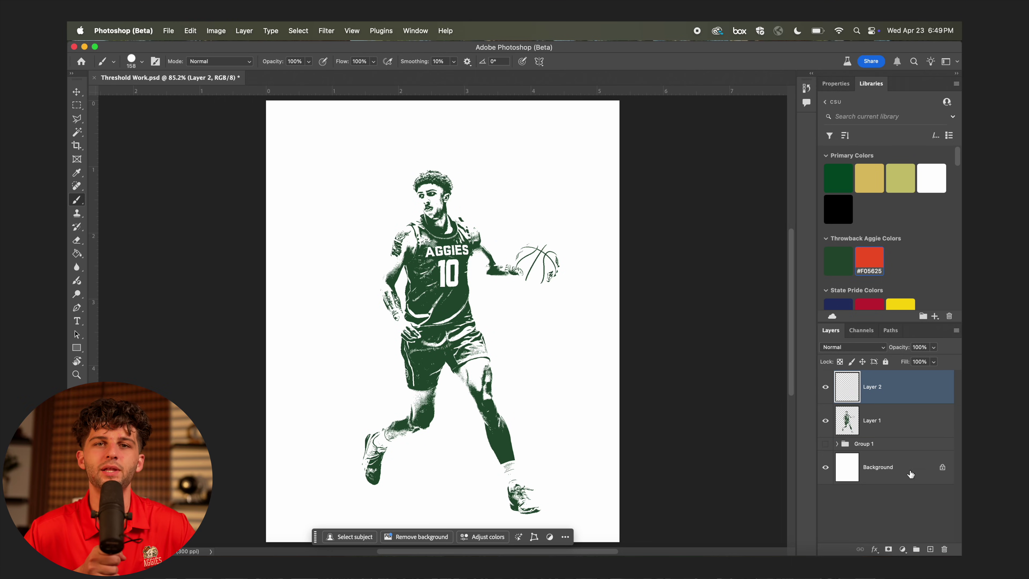
{"action": "right_click", "coordinate": [891, 394]}
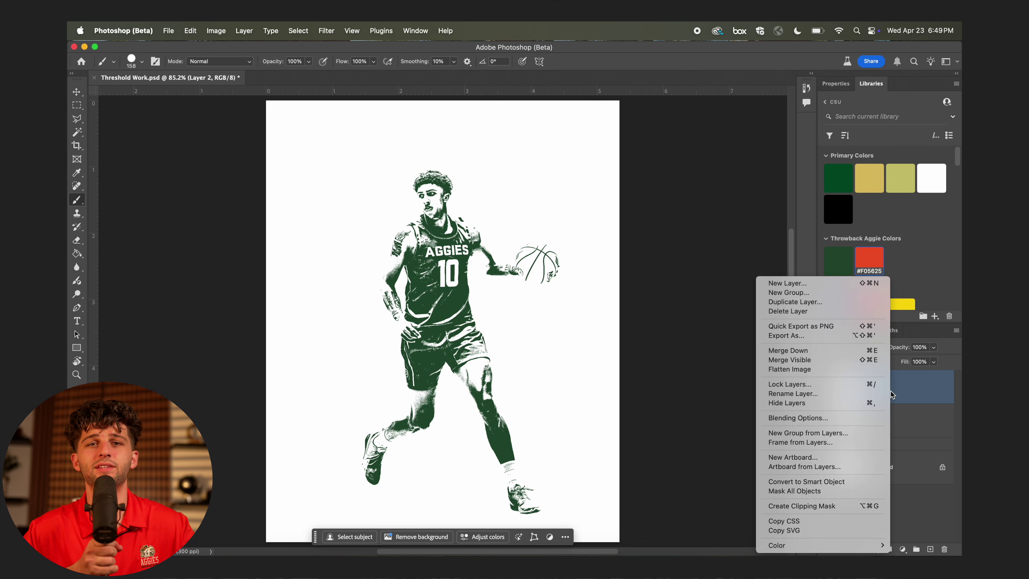
{"action": "left_click", "coordinate": [828, 506]}
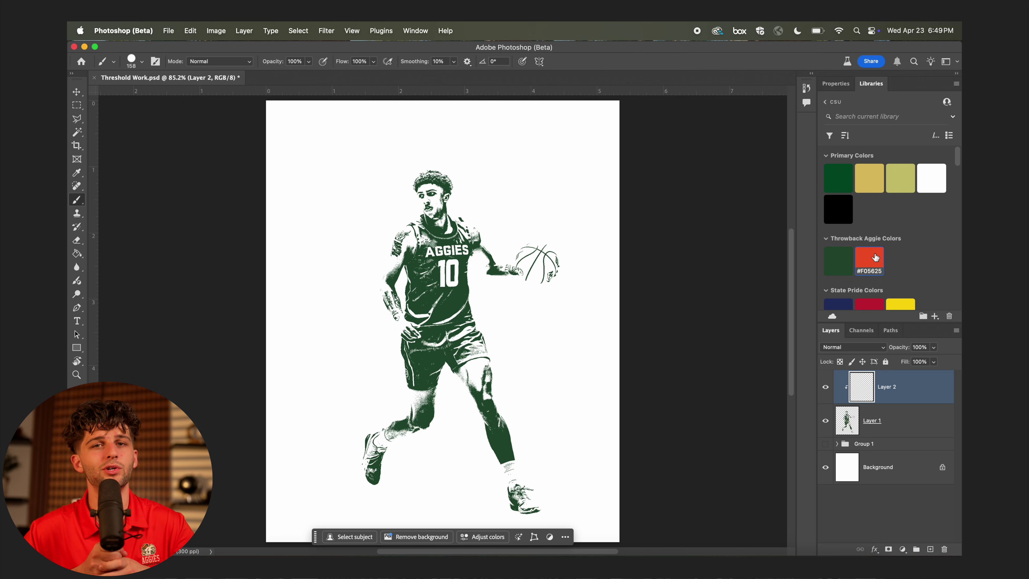
Paint the jersey and shorts orange-red on Layer 2, using a smaller brush for detail.
{"action": "mouse_move", "coordinate": [440, 234]}
{"action": "left_mouse_down"}
{"action": "mouse_move", "coordinate": [425, 269]}
{"action": "mouse_move", "coordinate": [484, 345]}
{"action": "mouse_move", "coordinate": [453, 415]}
{"action": "mouse_move", "coordinate": [308, 260]}
{"action": "mouse_move", "coordinate": [324, 186]}
{"action": "left_mouse_up"}
{"action": "scroll", "coordinate": [425, 268], "scroll_direction": "up", "scroll_amount": 5}
{"action": "scroll", "coordinate": [308, 259], "scroll_direction": "up", "scroll_amount": 2}
{"action": "scroll", "coordinate": [272, 246], "scroll_direction": "up", "scroll_amount": 2}
{"action": "key", "text": "bracketleft"}
{"action": "key", "text": "bracketleft"}
{"action": "key", "text": "bracketleft"}
{"action": "left_click_drag", "start_coordinate": [272, 246], "coordinate": [356, 390]}
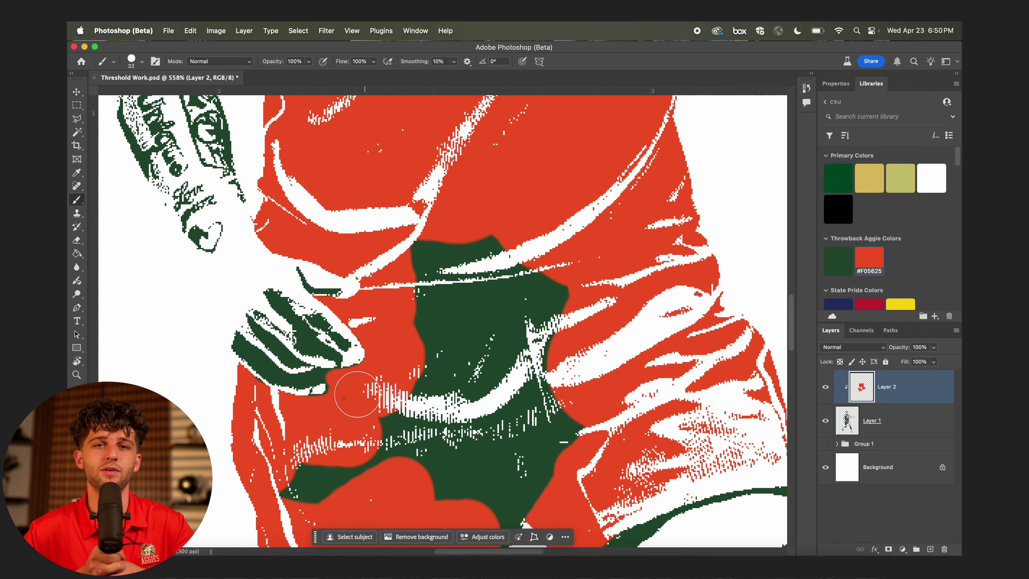
{"action": "scroll", "coordinate": [356, 390], "scroll_direction": "down", "scroll_amount": 2}
{"action": "left_click_drag", "start_coordinate": [446, 211], "coordinate": [526, 446]}
Cover leftover green on the uniform, erase stray red, and view the whole artwork.
{"action": "scroll", "coordinate": [446, 283], "scroll_direction": "down", "scroll_amount": 4}
{"action": "key", "text": "bracketright"}
{"action": "key", "text": "bracketright"}
{"action": "key", "text": "bracketright"}
{"action": "mouse_move", "coordinate": [413, 202]}
{"action": "left_mouse_down"}
{"action": "mouse_move", "coordinate": [398, 205]}
{"action": "mouse_move", "coordinate": [486, 195]}
{"action": "mouse_move", "coordinate": [514, 251]}
{"action": "mouse_move", "coordinate": [494, 194]}
{"action": "left_mouse_up"}
{"action": "scroll", "coordinate": [494, 194], "scroll_direction": "up", "scroll_amount": 3}
{"action": "key", "text": "e"}
{"action": "key", "text": "super+0"}
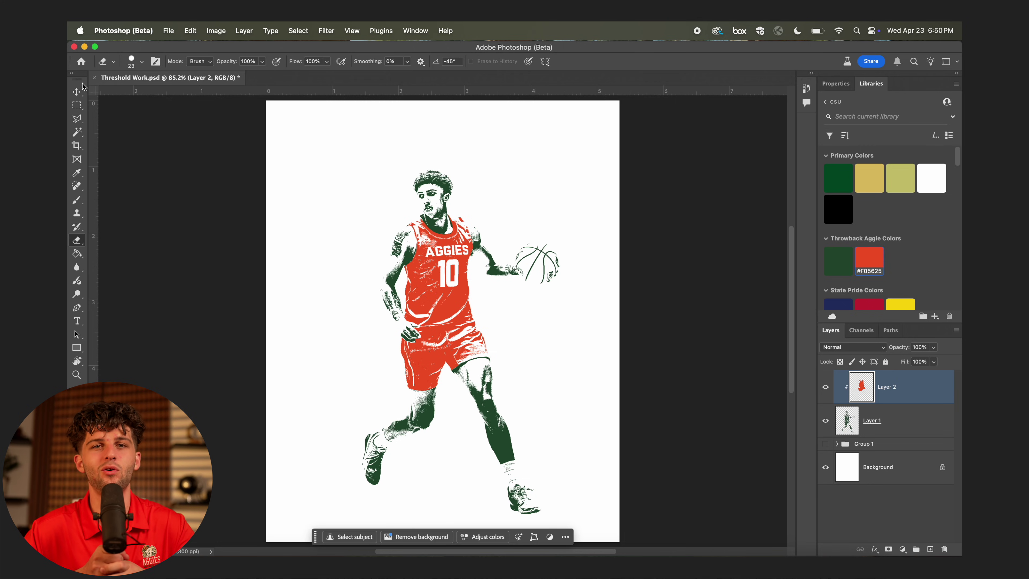
{"action": "left_click", "coordinate": [78, 91]}
{"action": "left_click", "coordinate": [169, 154]}
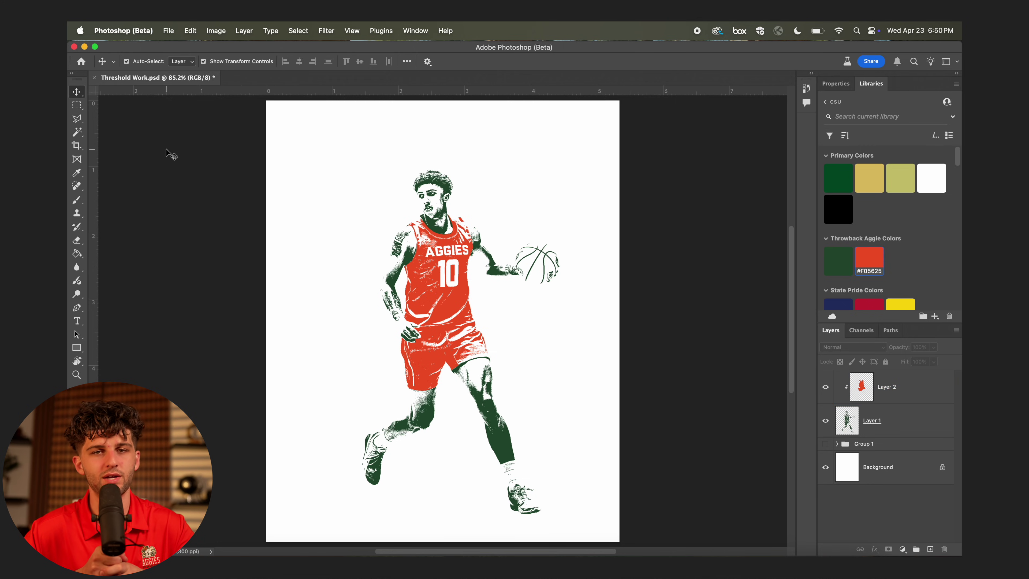